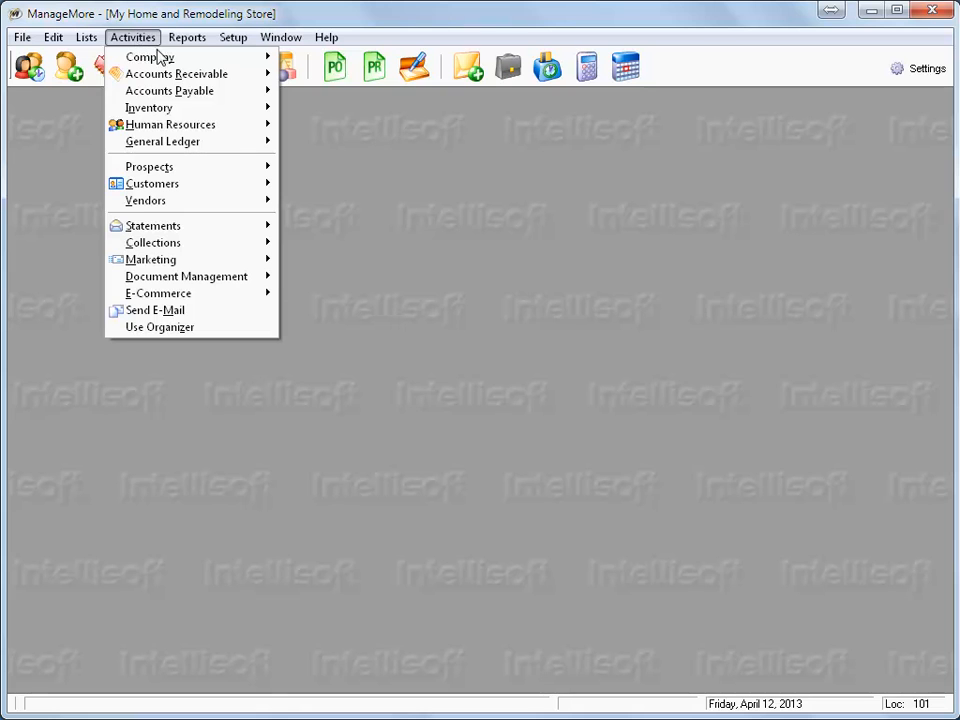
- Start a new inventory item record
mouse_move(176, 113)
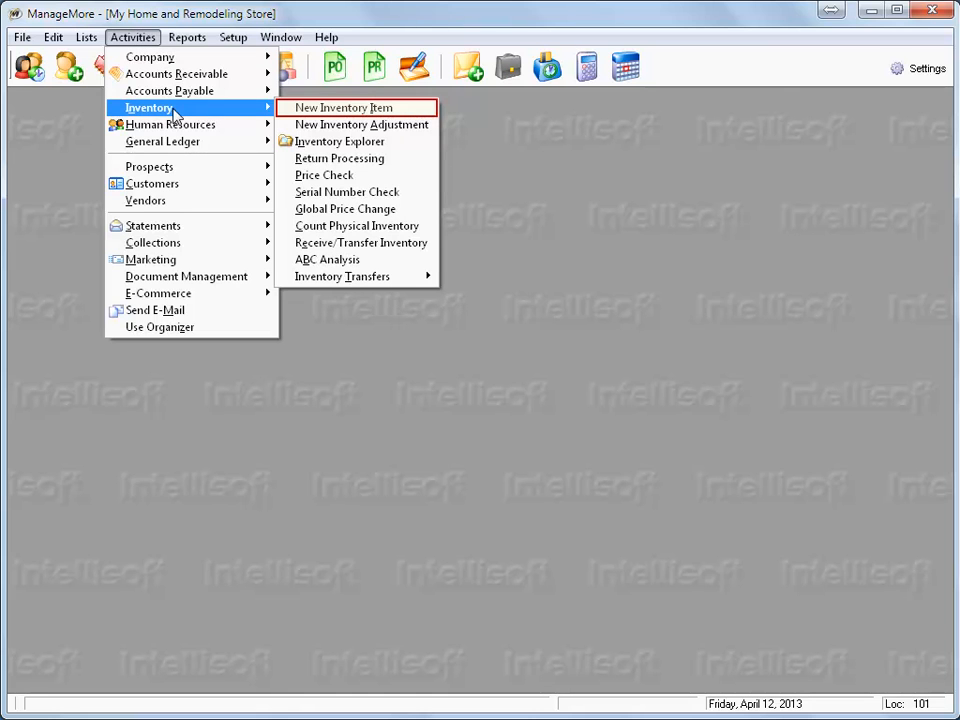
click(288, 108)
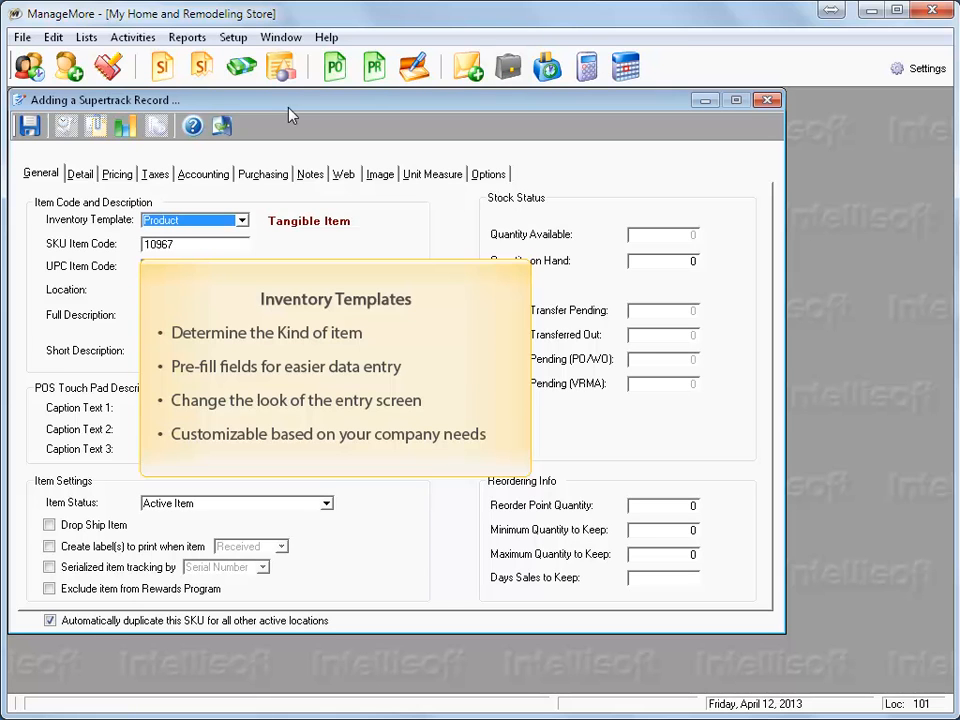
- Switch the item's inventory template to Service and back to Product
click(242, 221)
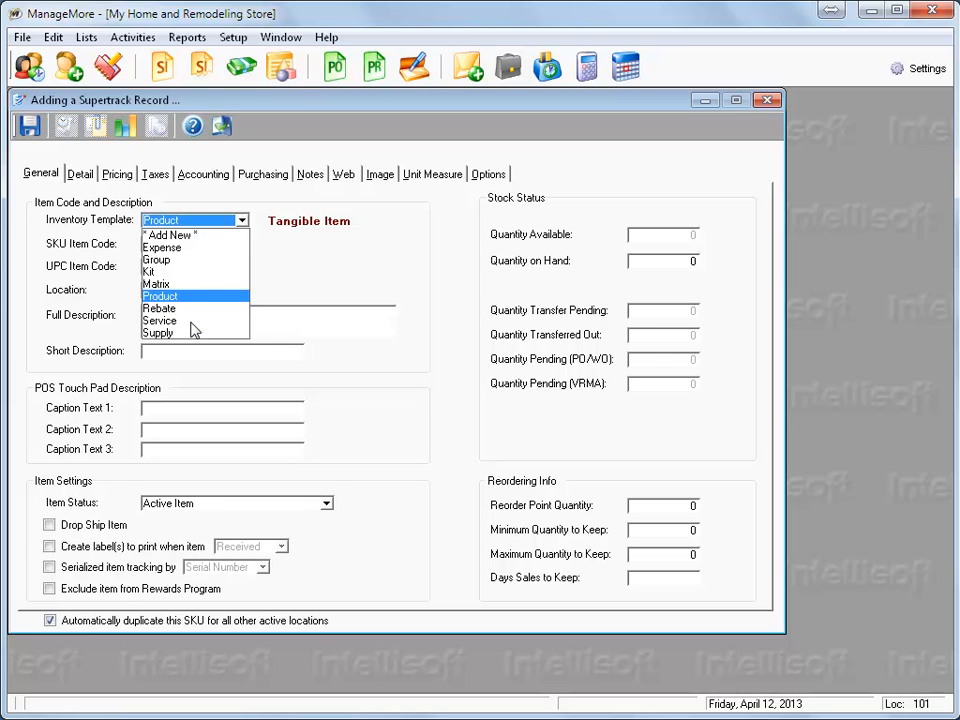
click(160, 321)
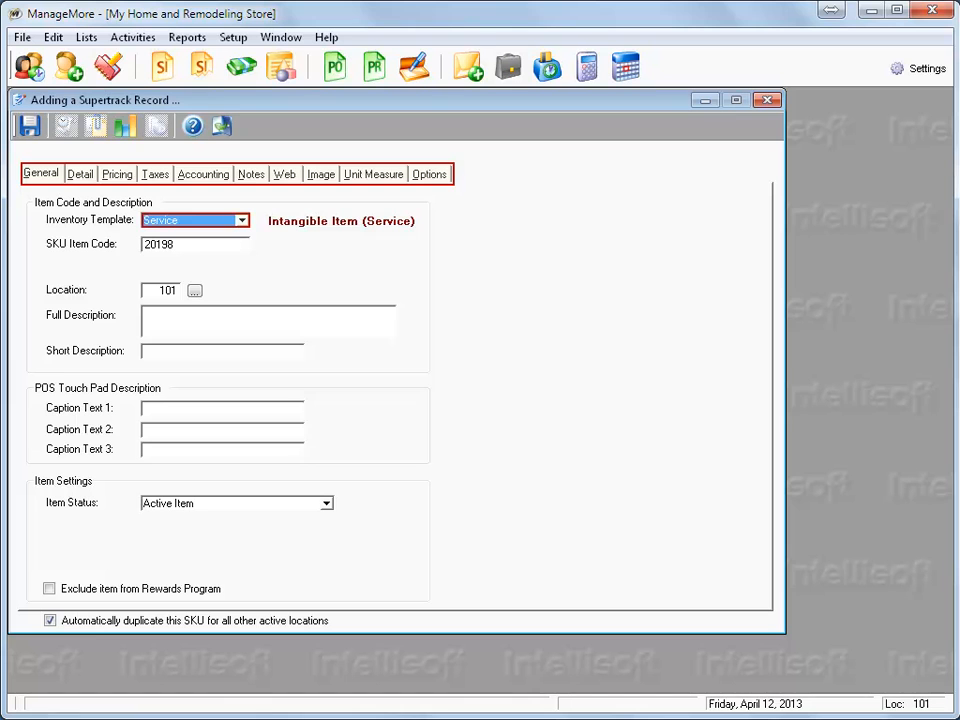
click(242, 220)
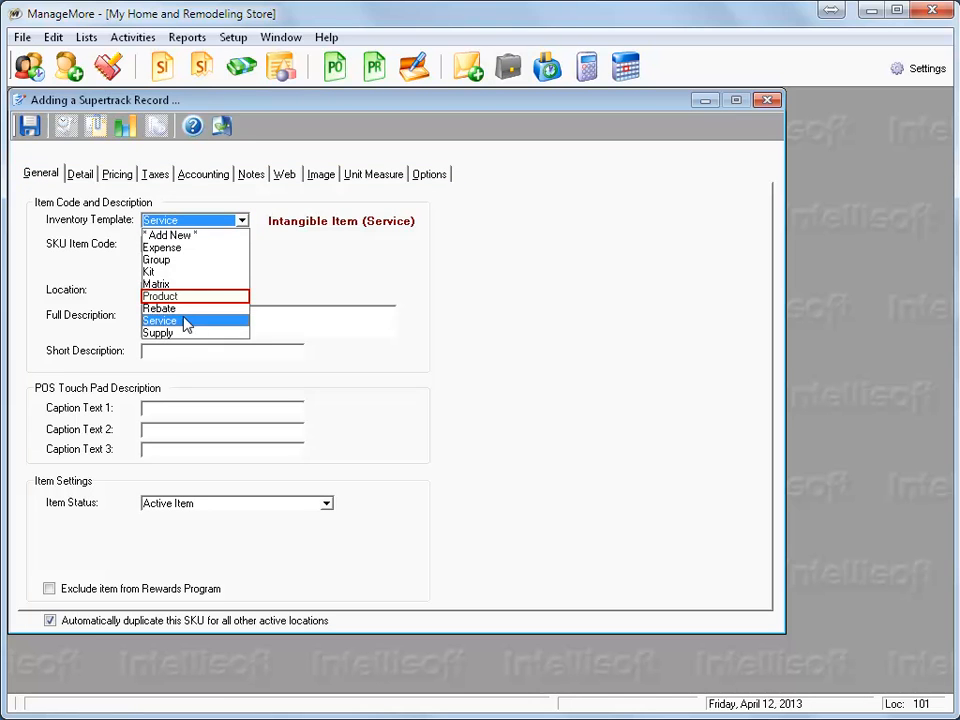
click(162, 296)
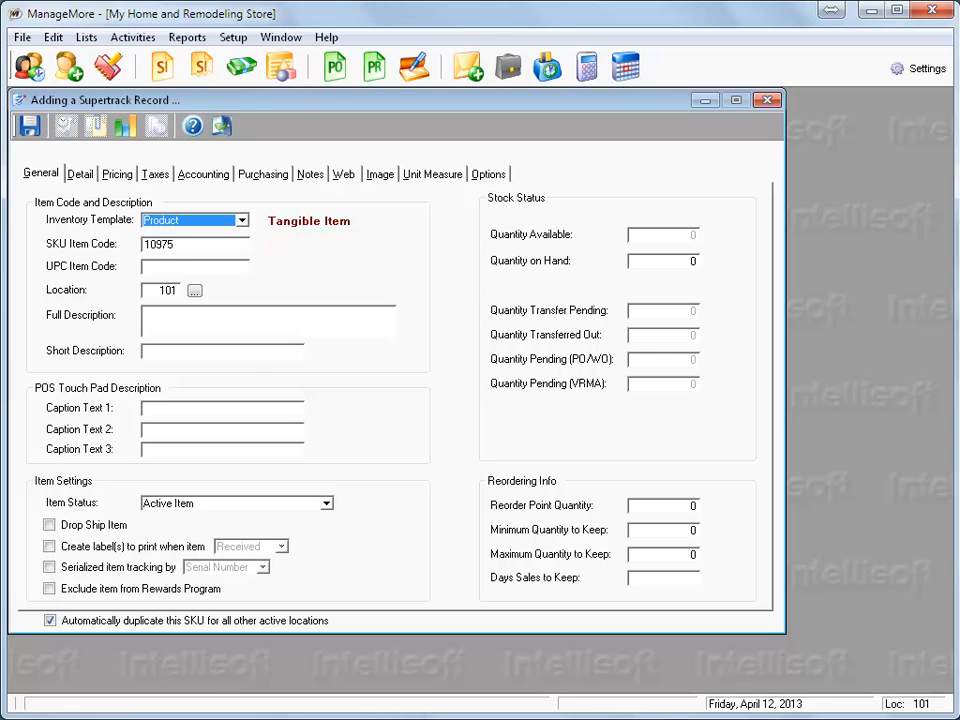
key(Tab)
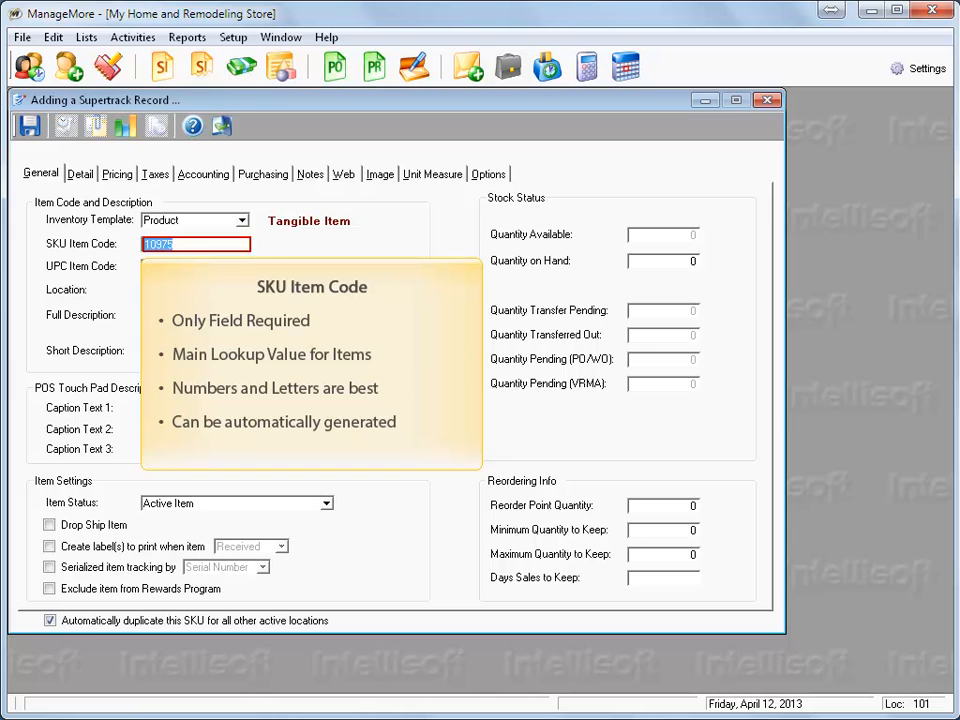
key(Tab)
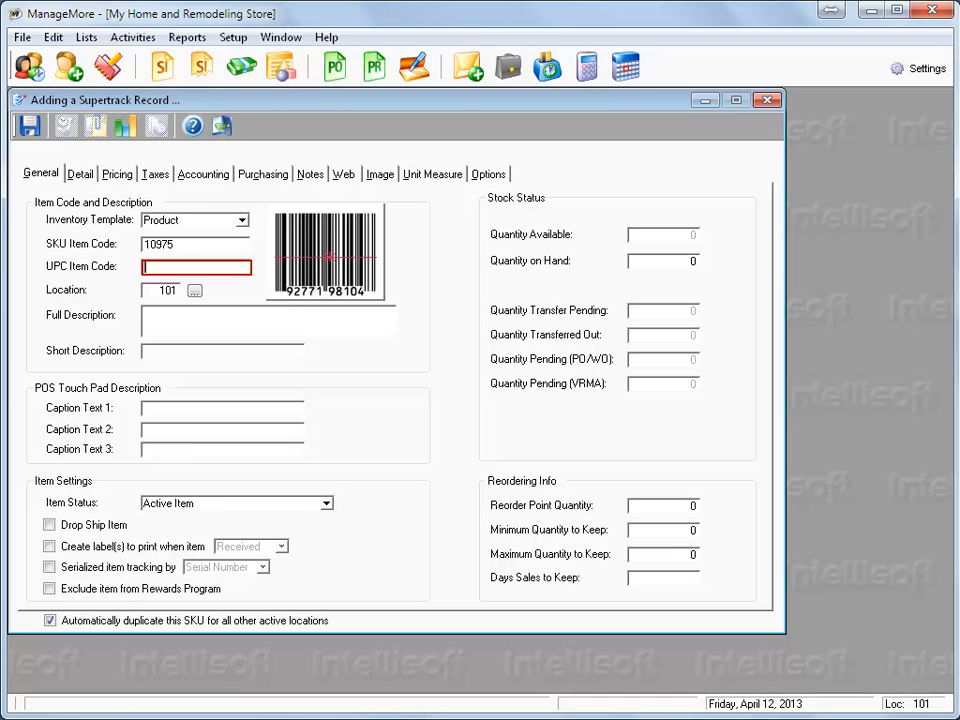
text(9277198104)
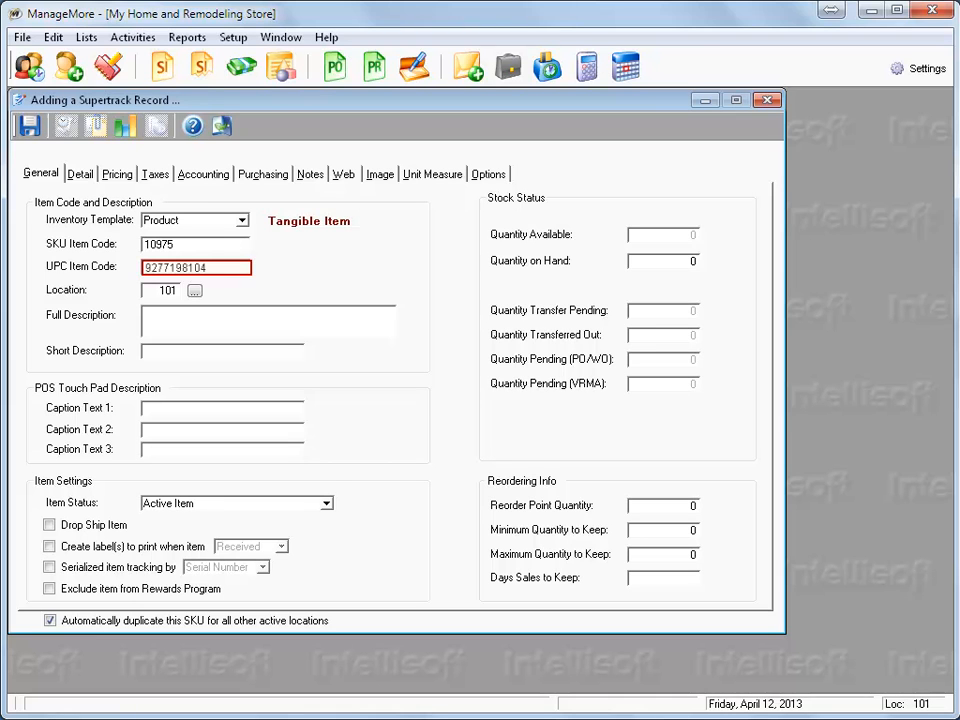
key(Tab)
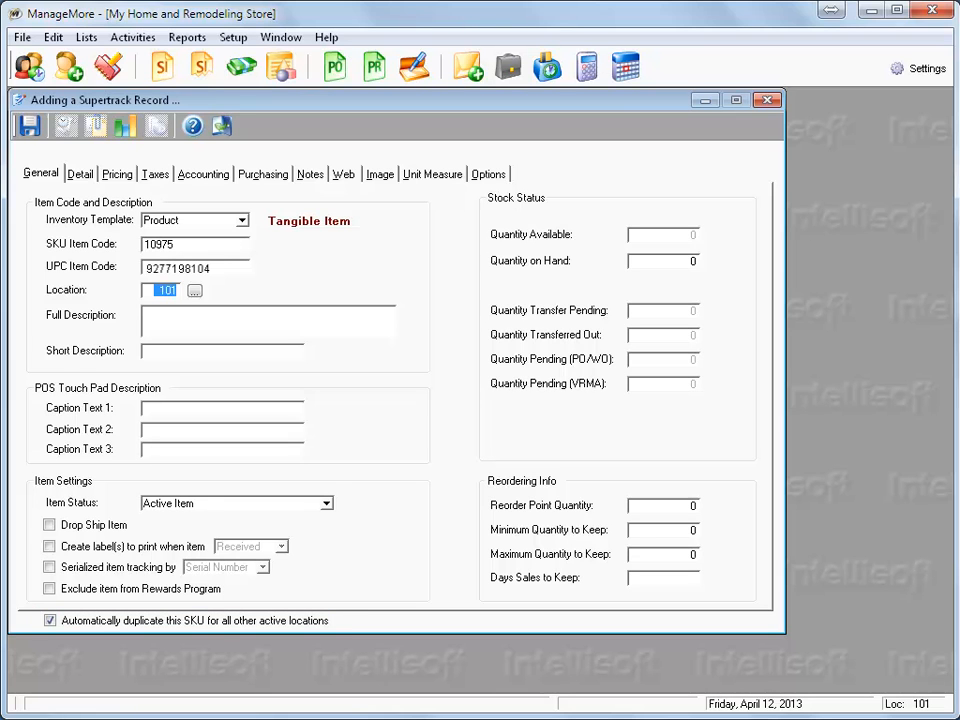
click(145, 315)
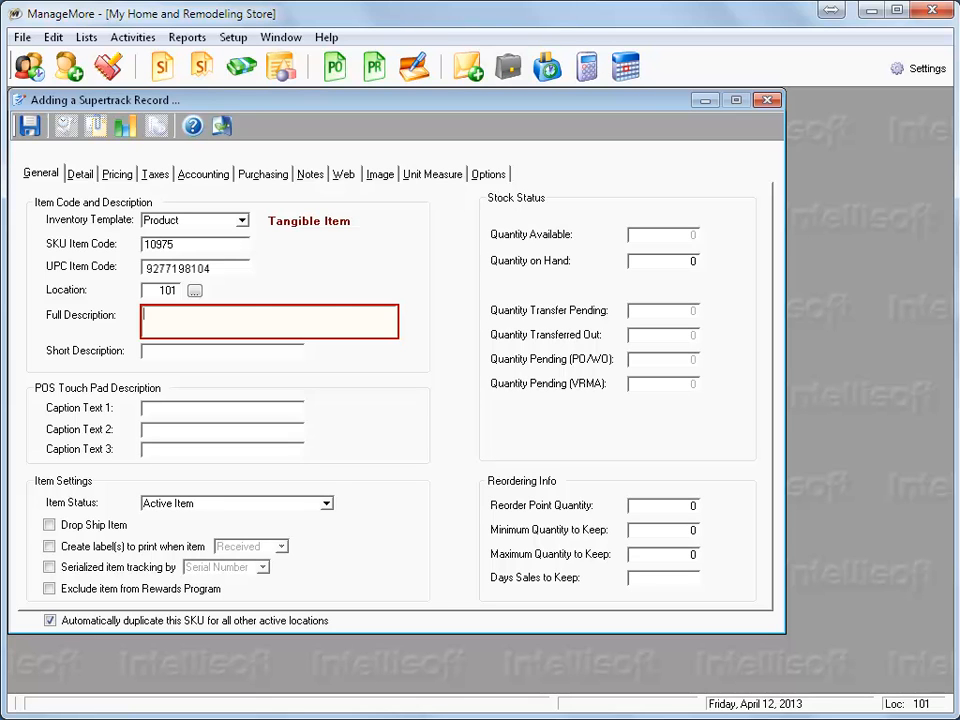
text(Carpenter's Hammer - Claw - Graphite Black)
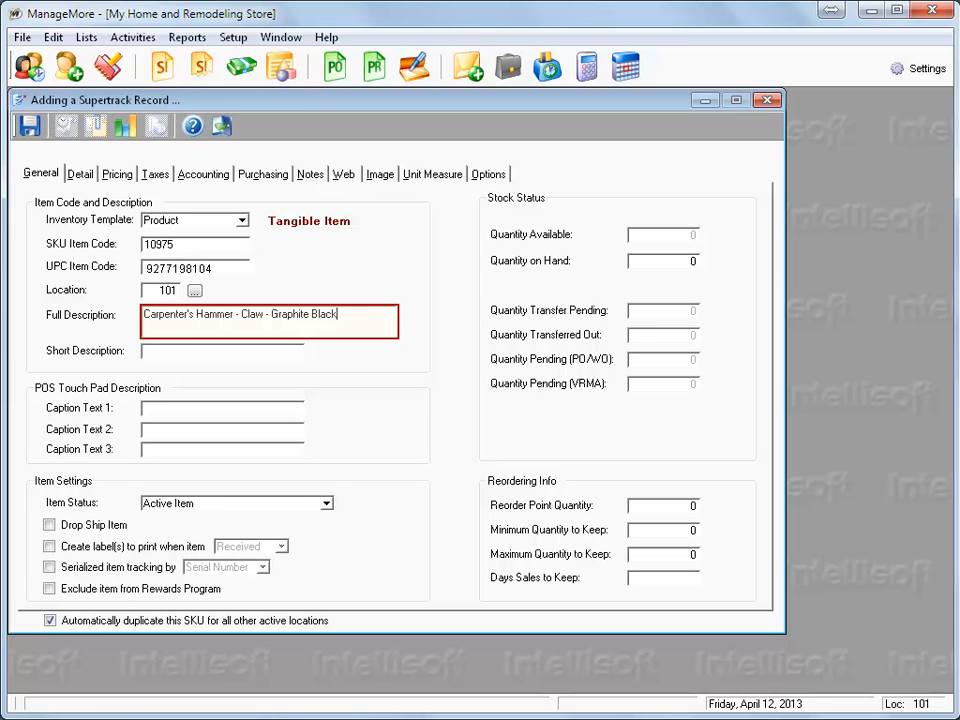
key(Tab)
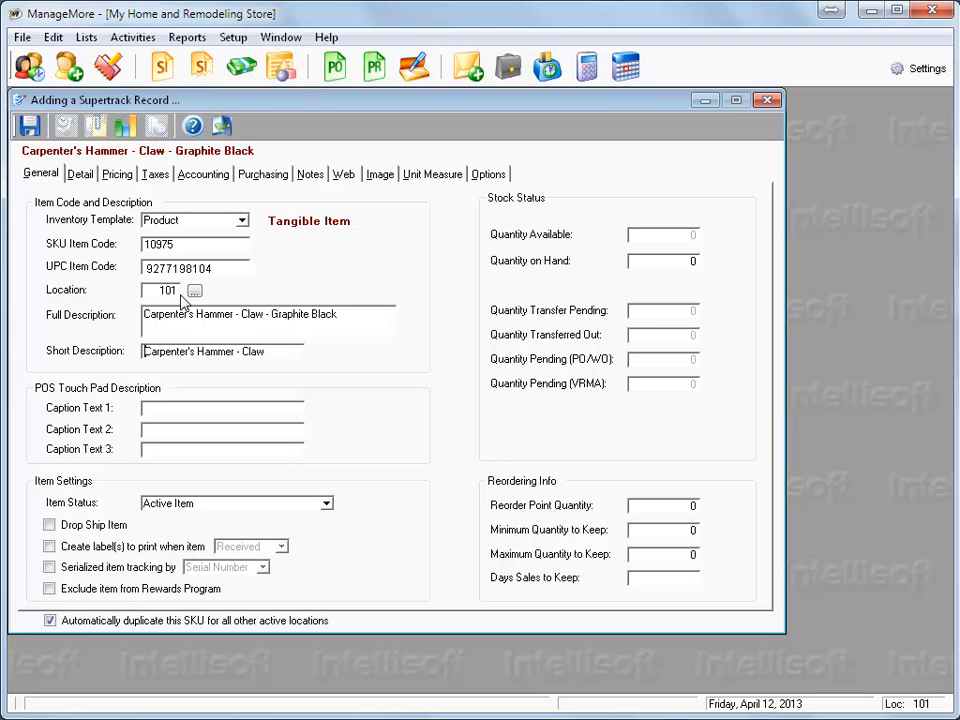
- Set the item's quantity on hand to 24
click(683, 262)
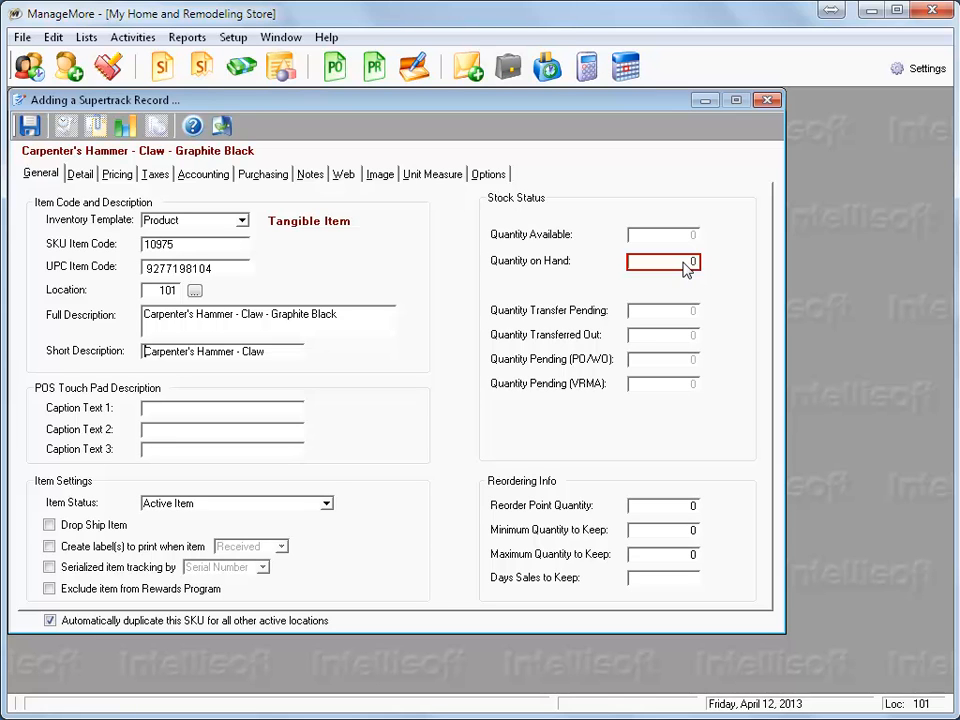
click(690, 263)
text(24)
key(Tab)
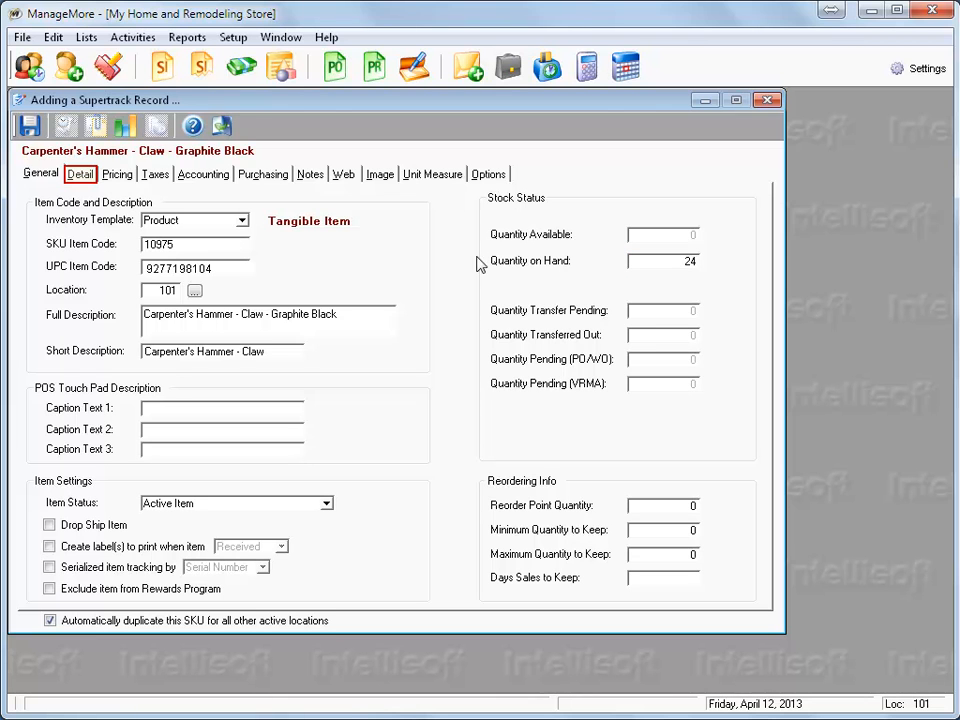
- Assign the item to department TLH (Tools & Hardware) and category HTL (Hand Tools)
click(80, 175)
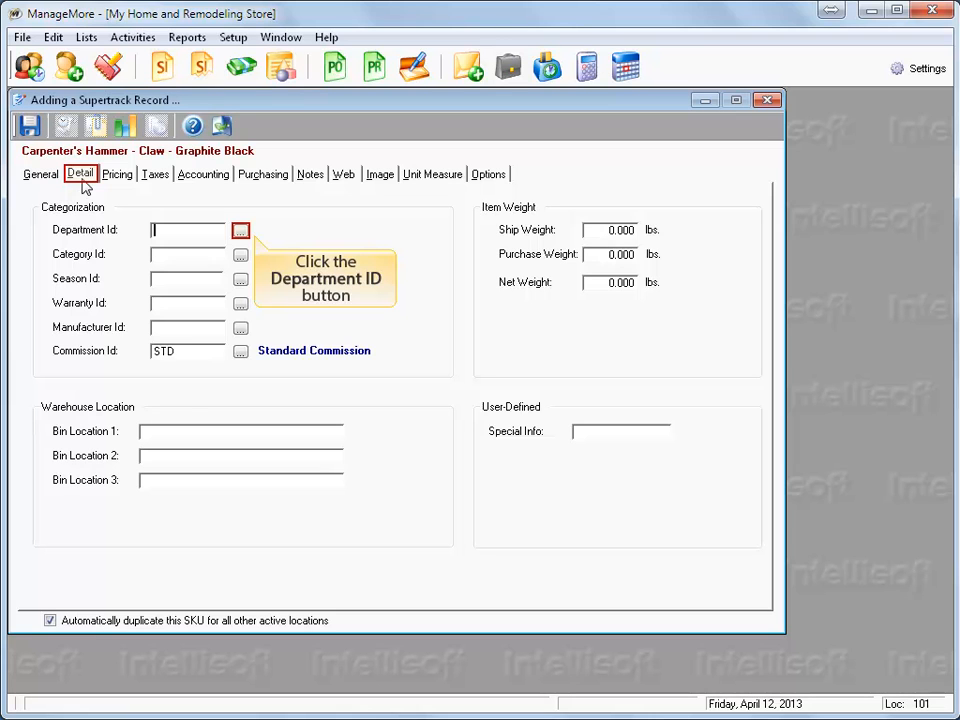
click(240, 231)
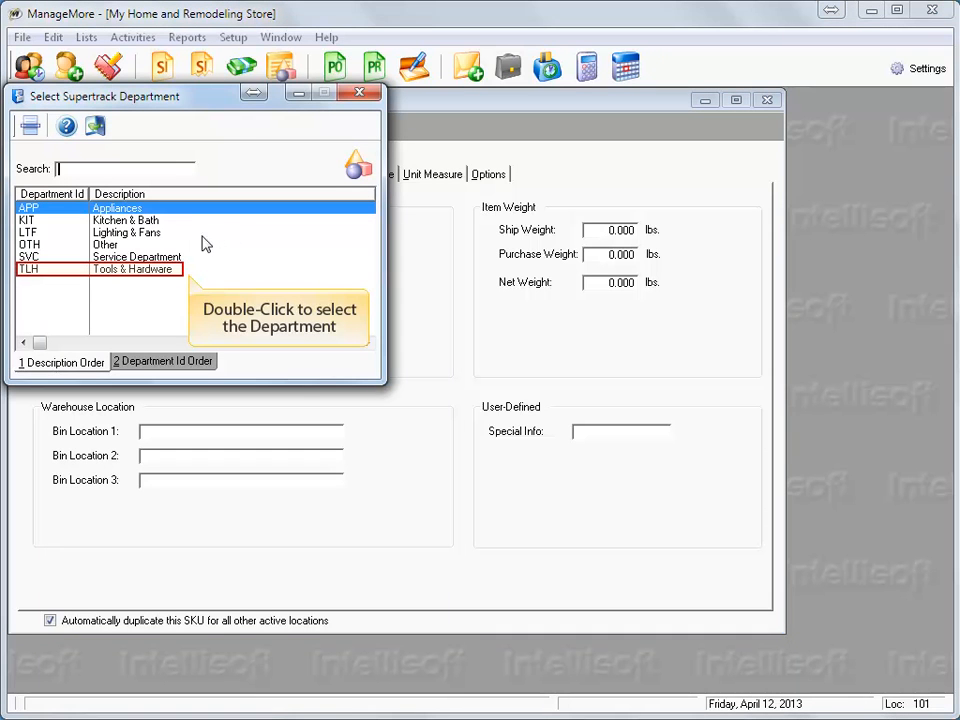
double_click(176, 277)
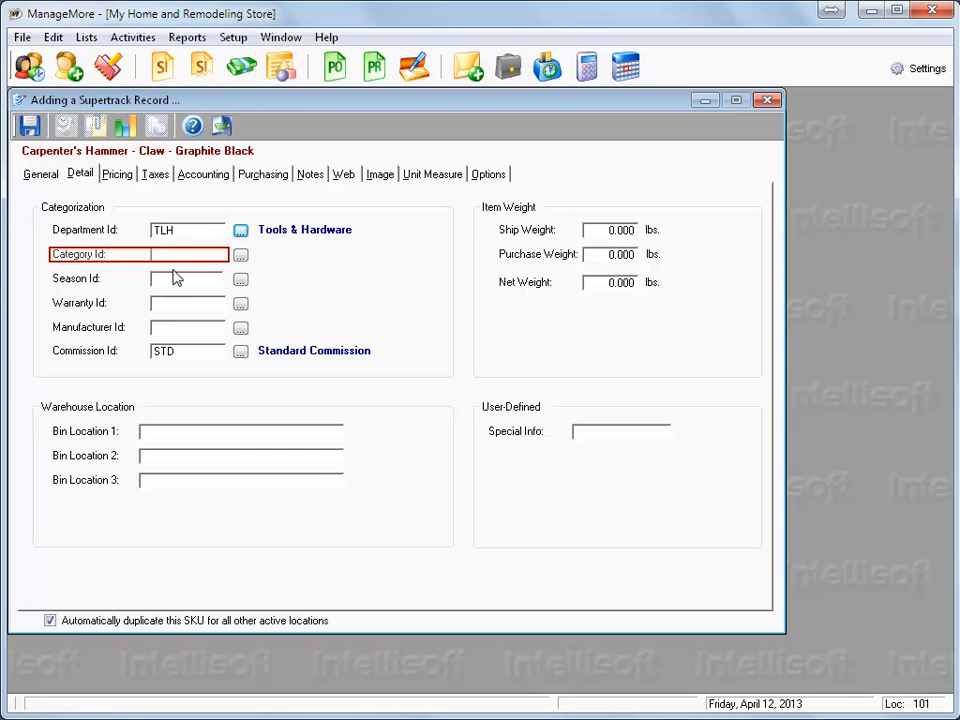
click(240, 256)
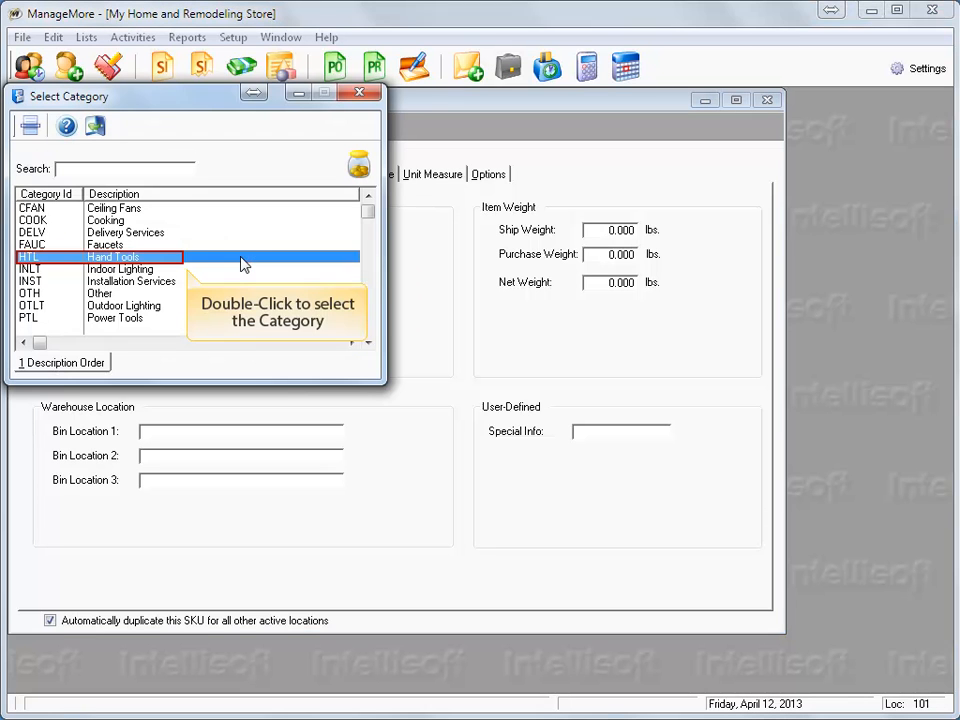
double_click(146, 262)
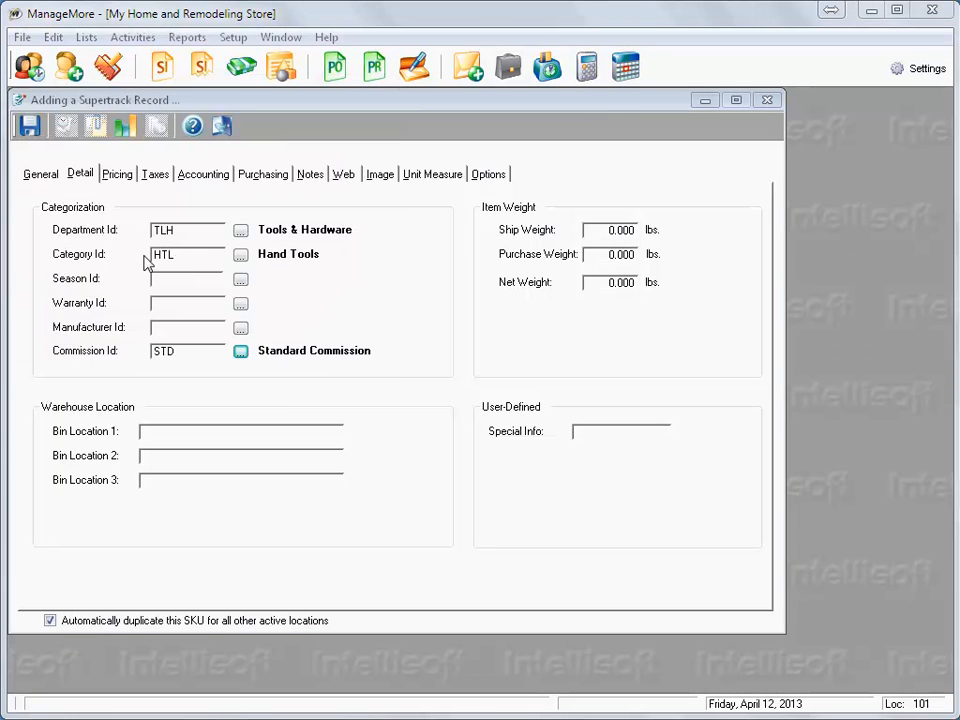
- Set the item's unit average cost to 20 and its Retail base price to 30
click(119, 183)
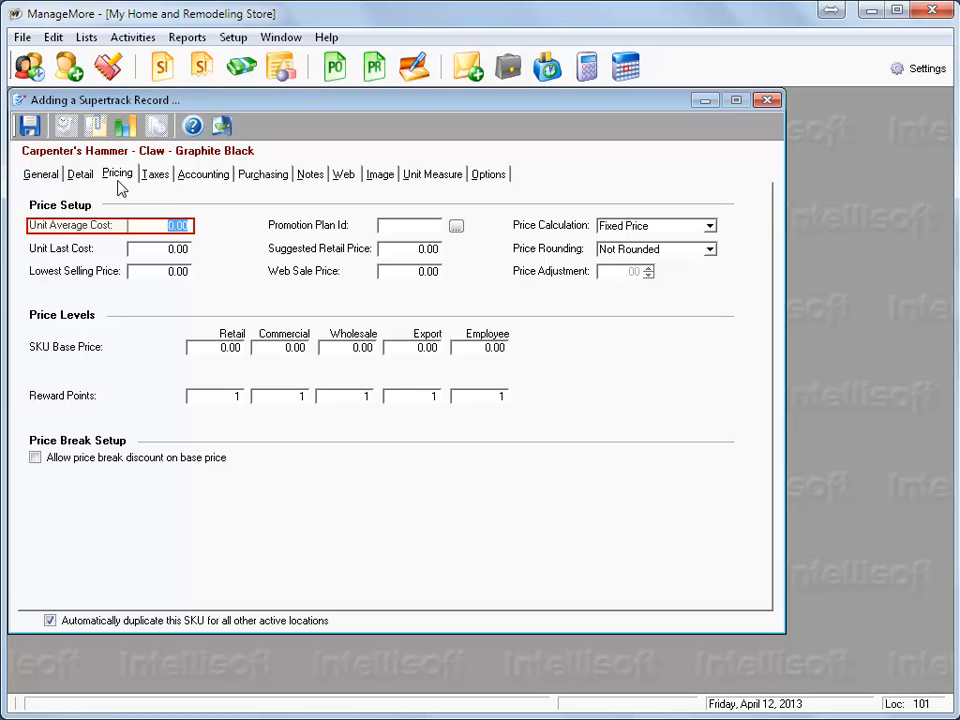
text(20)
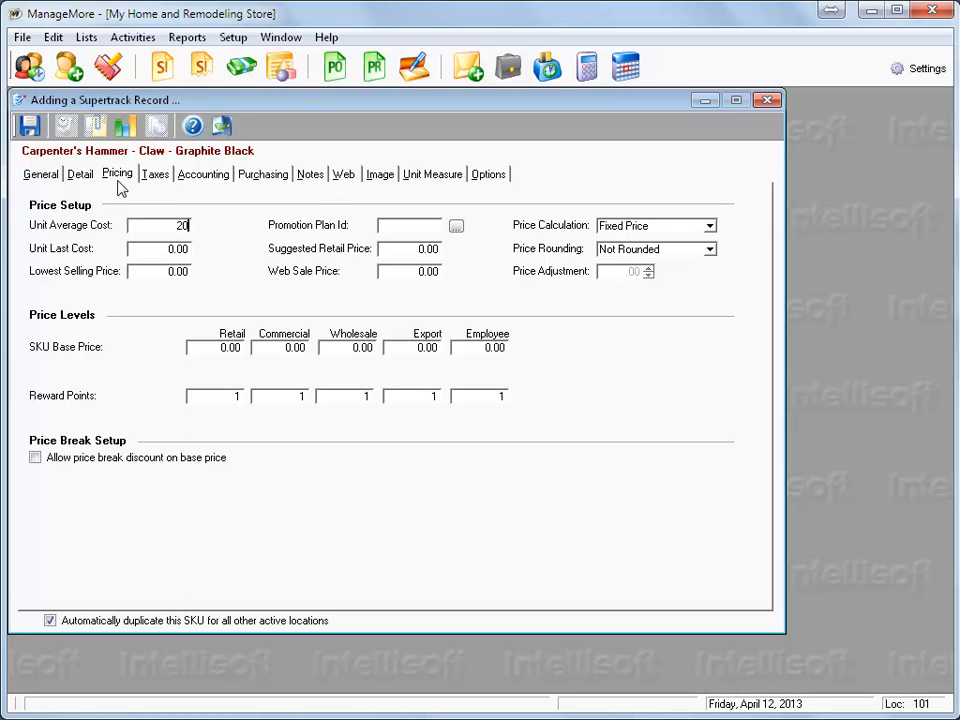
key(Tab)
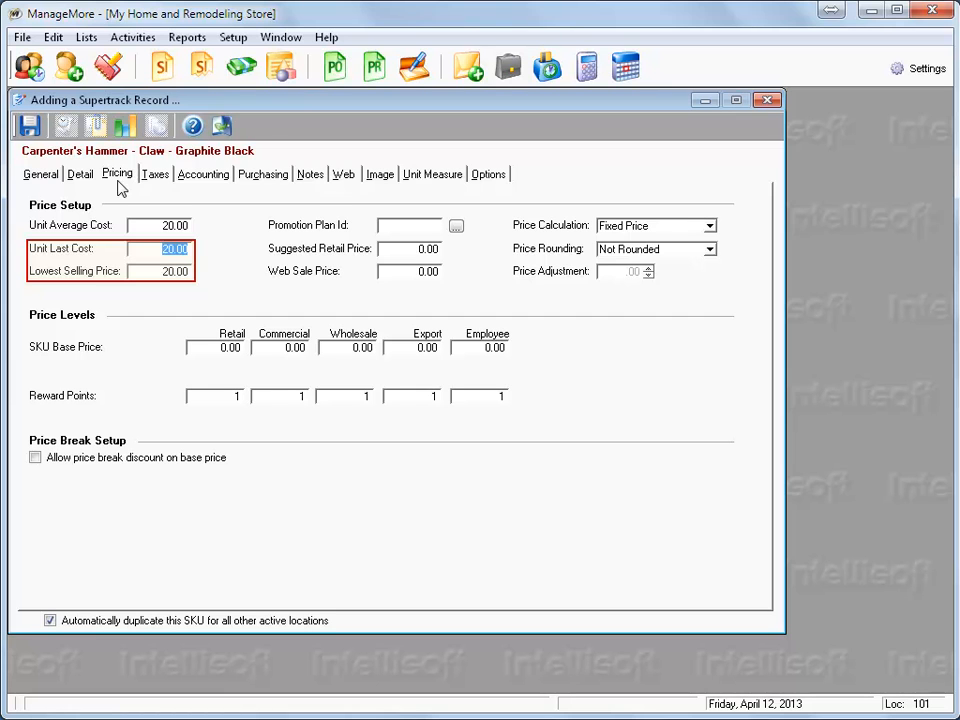
click(228, 349)
text(30)
key(Tab)
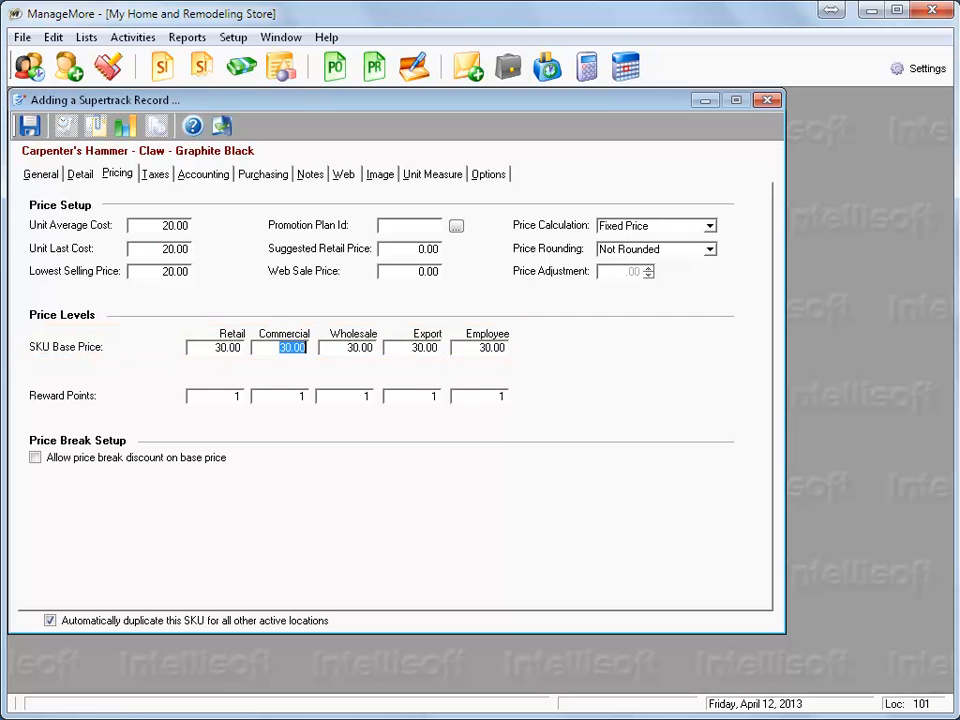
- Set the SKU base prices to 28 for Commercial, 28 for Wholesale, 27 for Export and 25 for Employee
text(28)
key(Tab)
text(28)
key(Tab)
text(27)
key(Tab)
text(25)
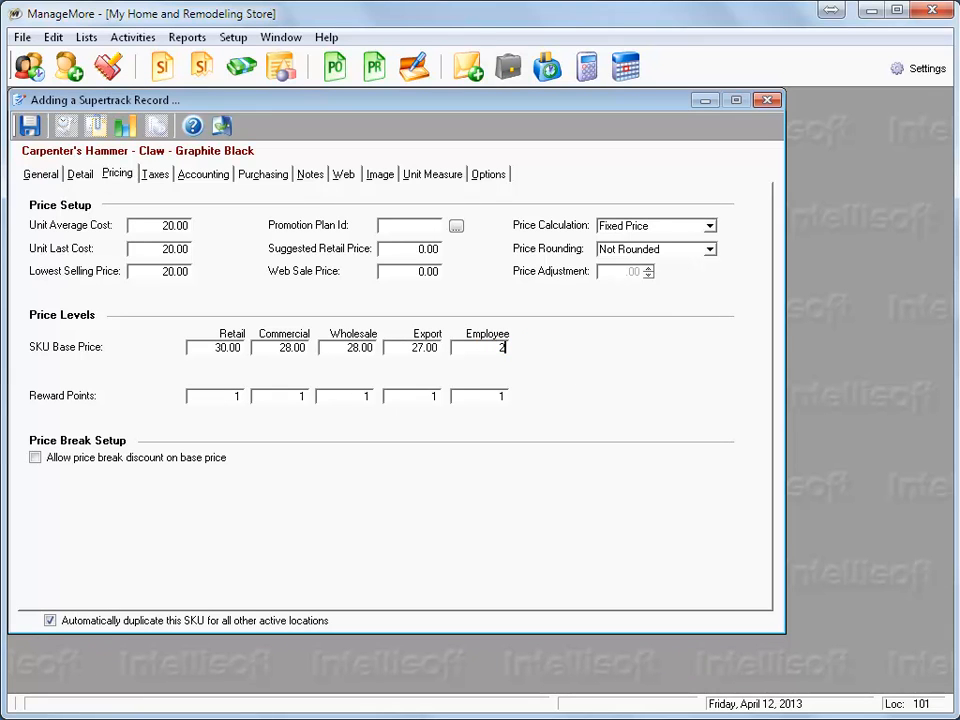
key(Tab)
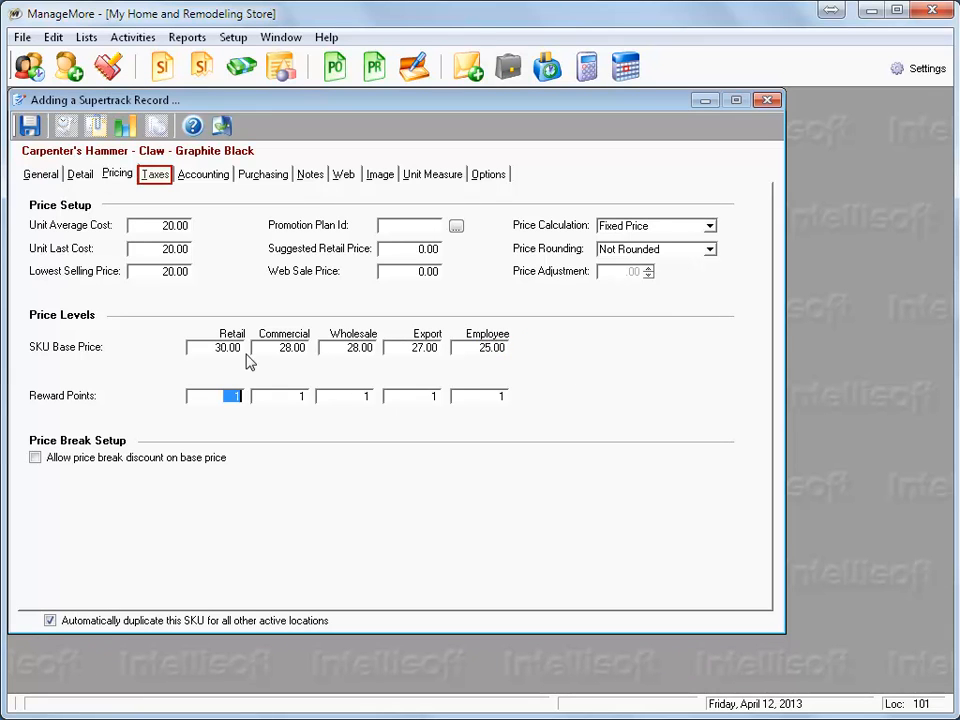
- Review the item's tax, accounting, purchasing, notes, web, image, unit of measure and option settings
click(155, 175)
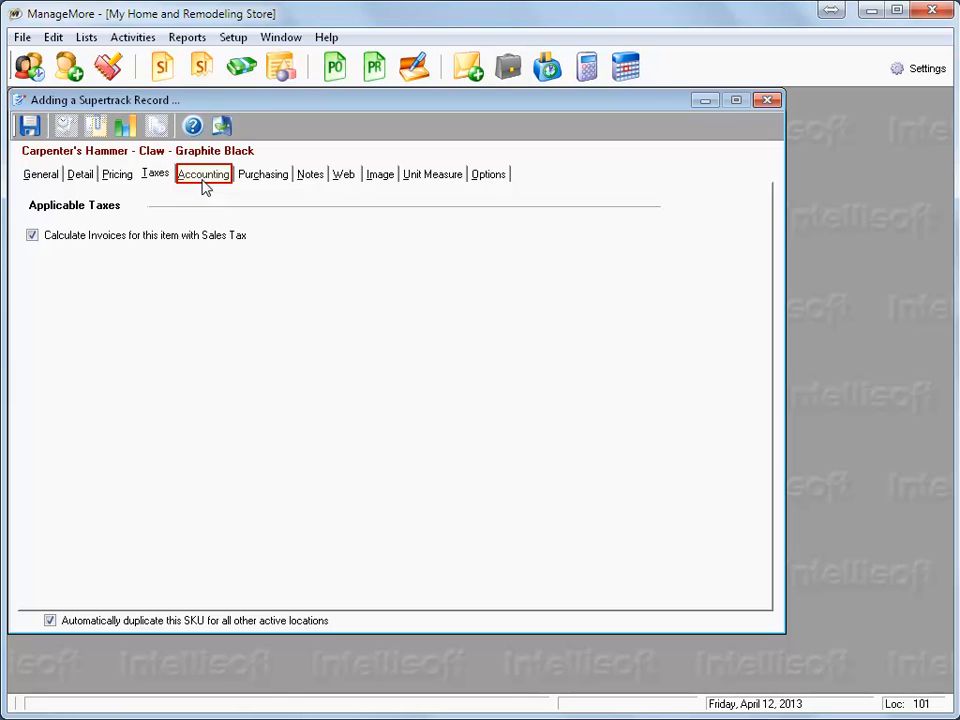
click(203, 183)
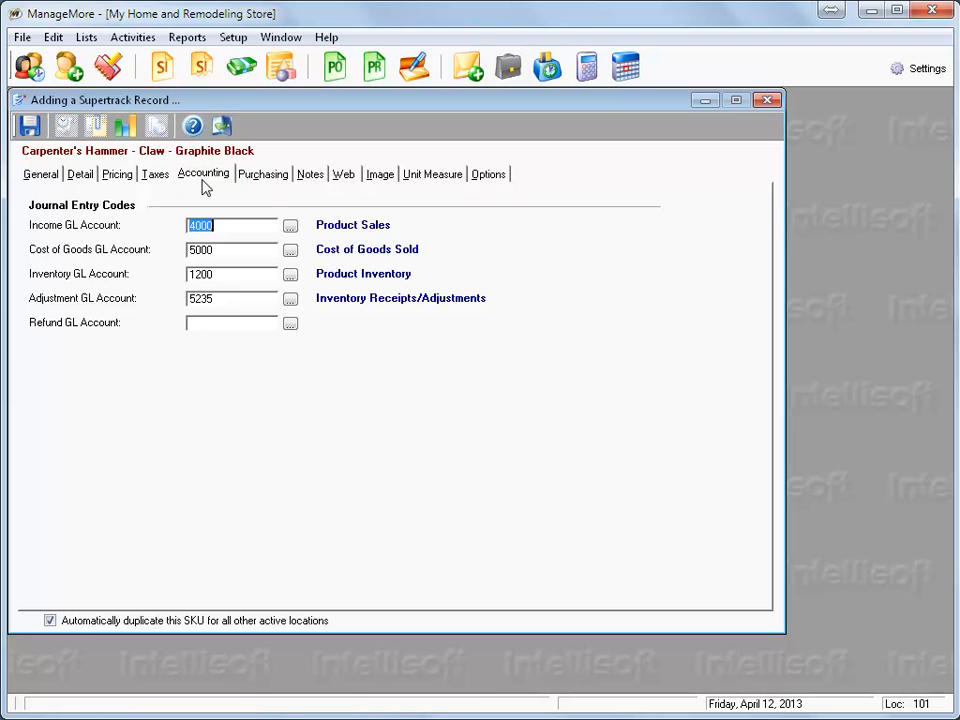
click(264, 181)
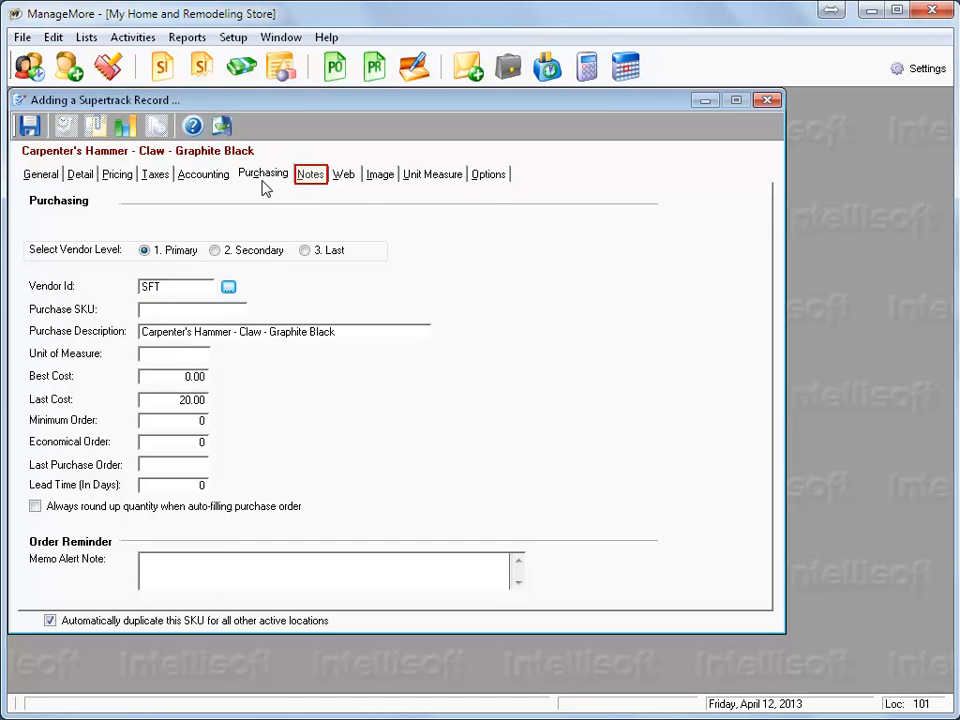
click(313, 186)
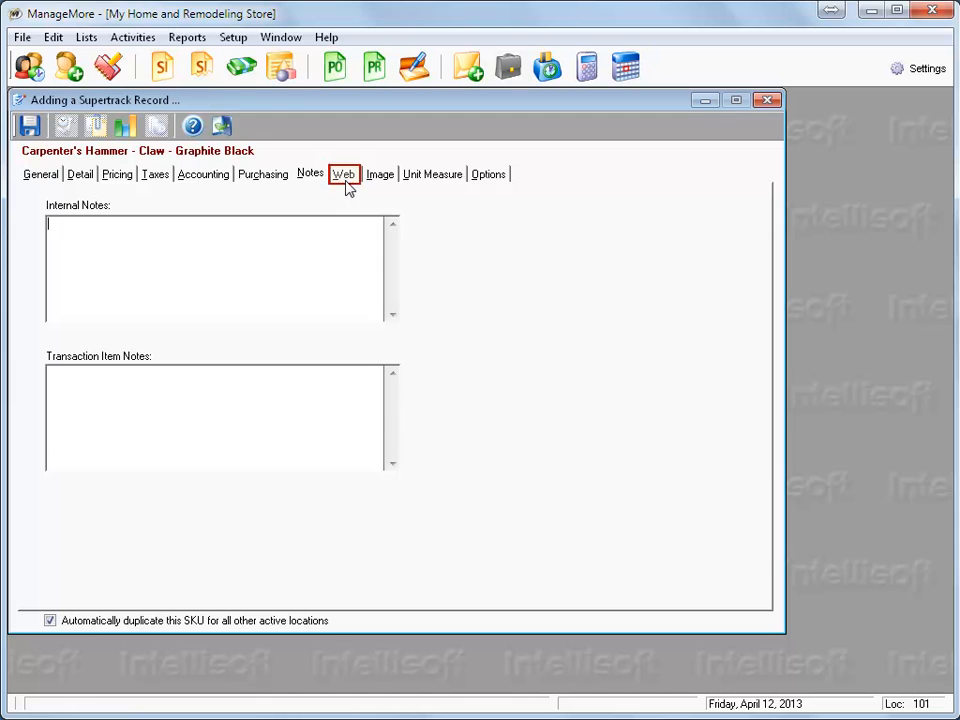
click(345, 180)
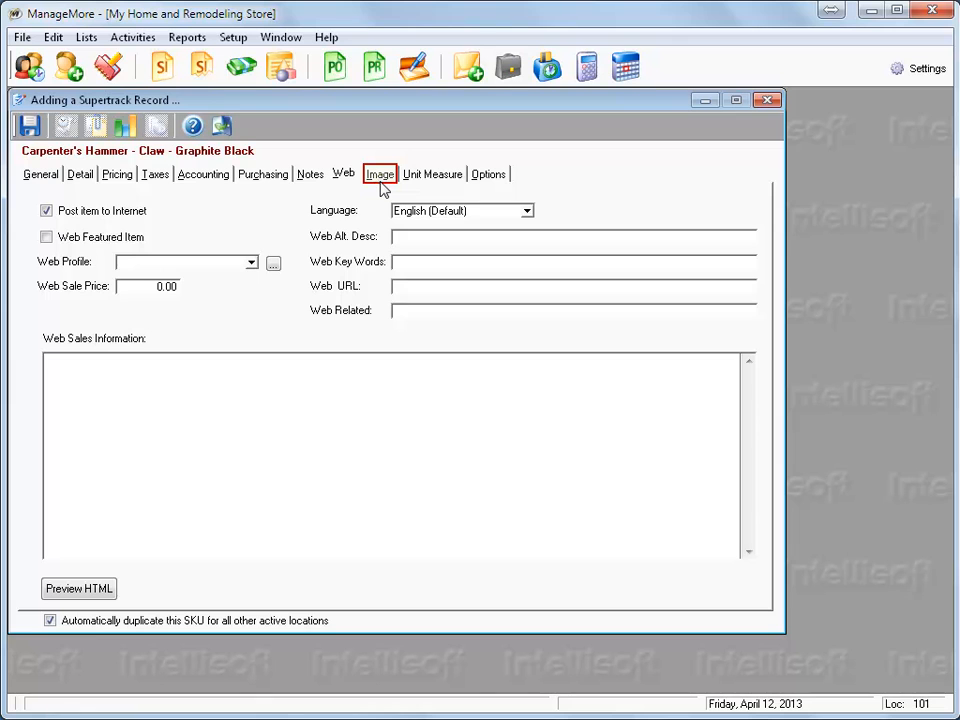
click(380, 176)
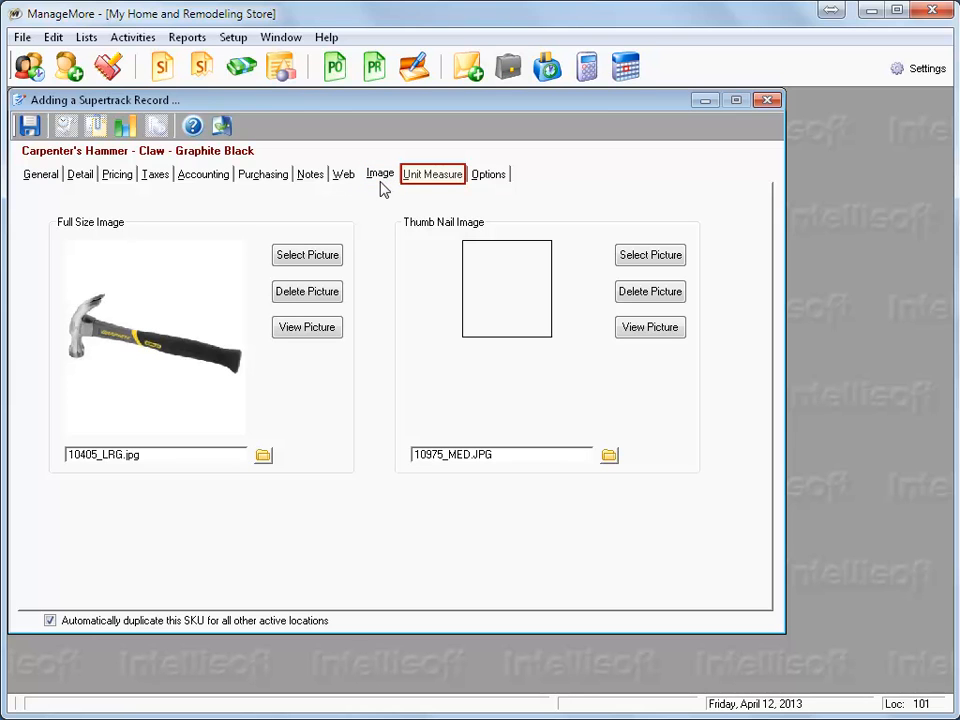
click(436, 180)
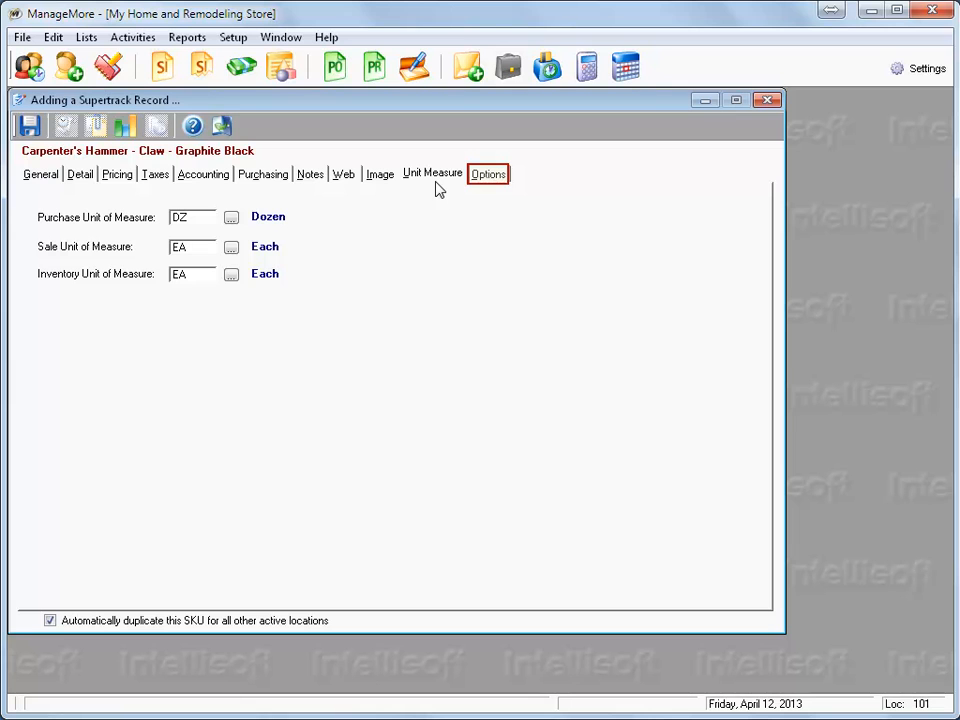
click(489, 186)
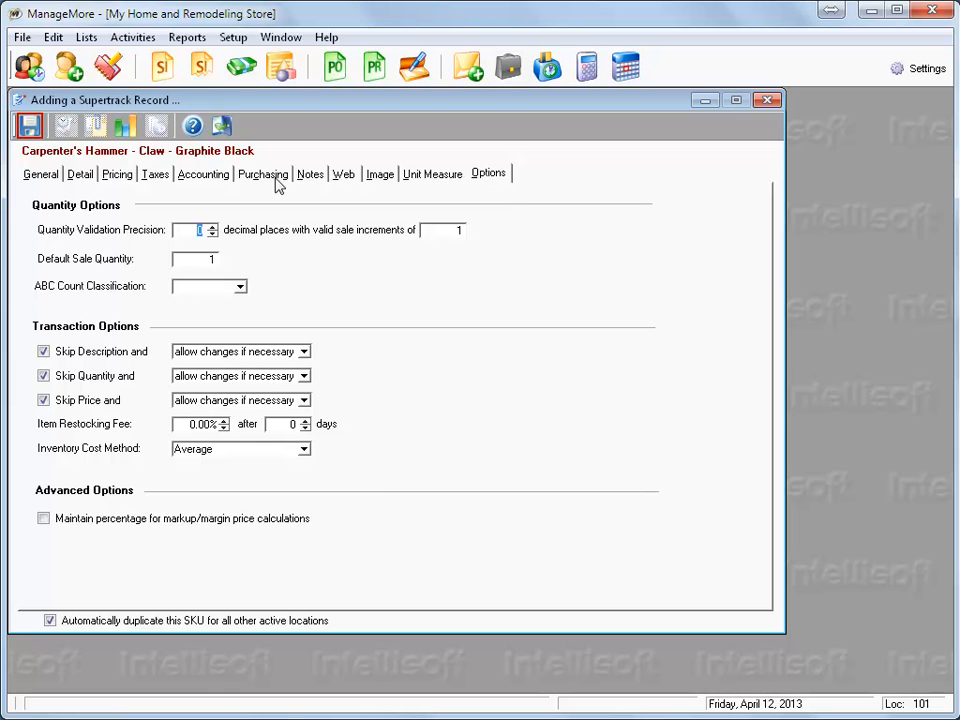
- Save the new inventory item
click(28, 125)
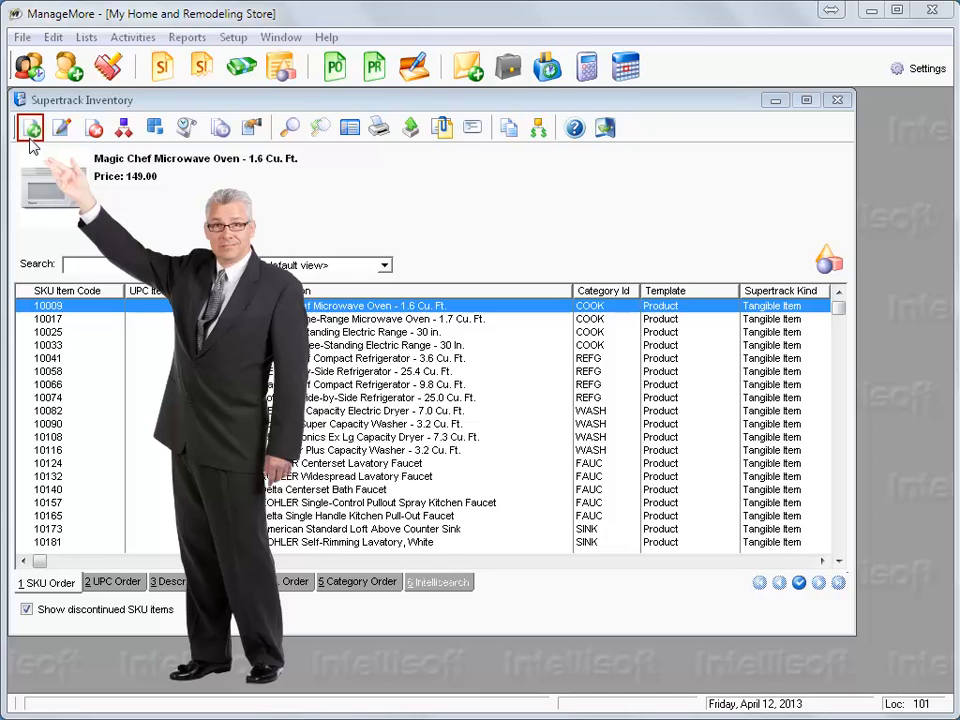